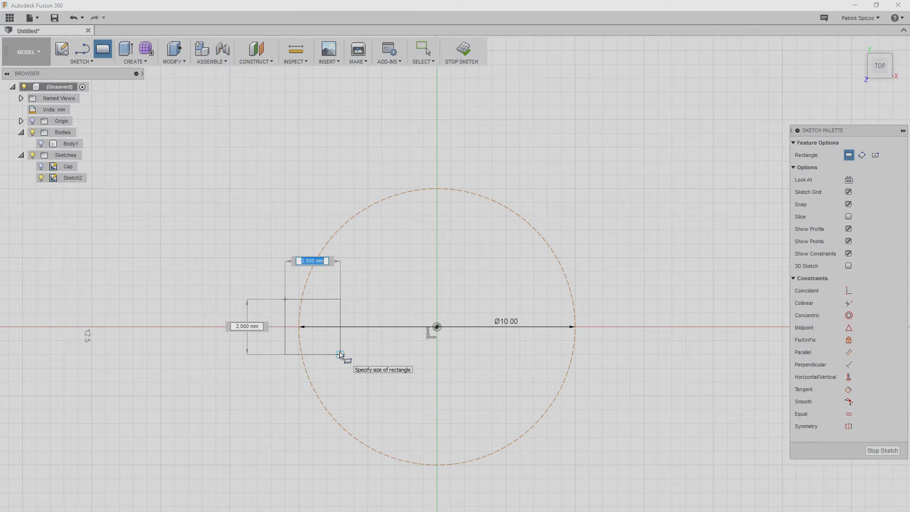
- Draw a 2 mm square on the 10 mm construction circle and pattern it circularly around the centre with quantity 8
key("Tab")
key("Return")
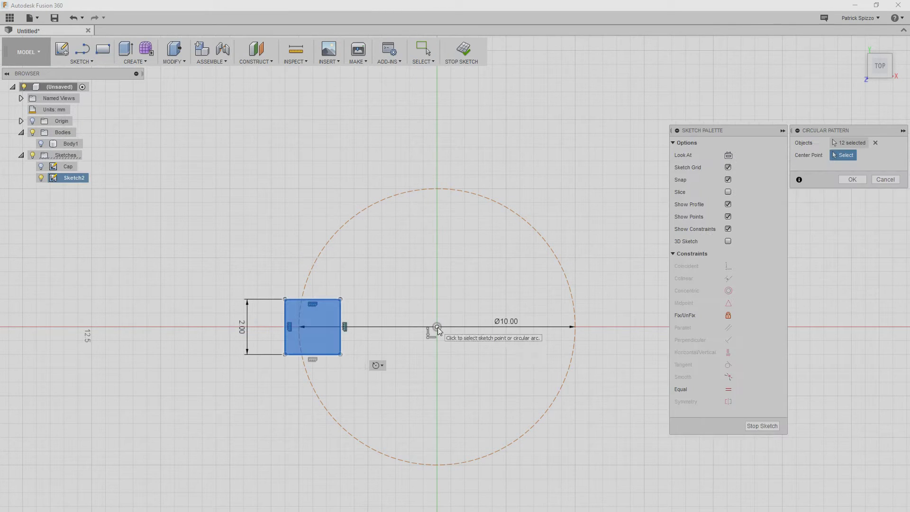
left_click(437, 326)
left_click(883, 191)
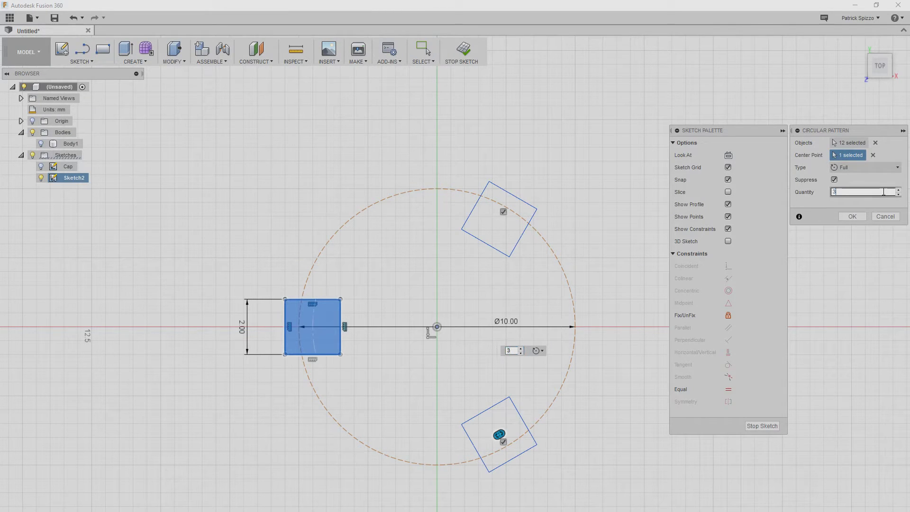
type("8")
left_click(851, 216)
- Extrude the eight patterned squares upward as ribs on Body1, and extrude the small Cap sketch circle up into the body
left_click(41, 144)
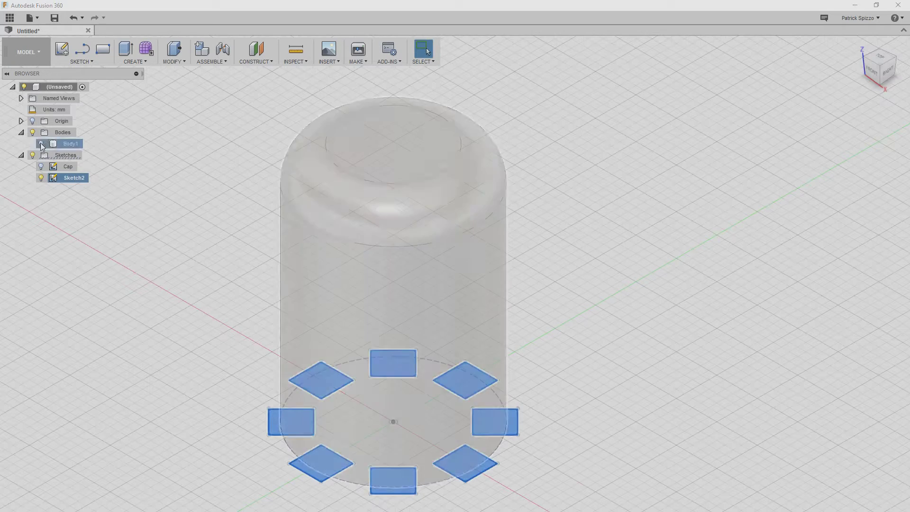
left_click(125, 49)
mouse_move(392, 320)
left_mouse_down()
mouse_move(391, 245)
mouse_move(391, 255)
left_mouse_up()
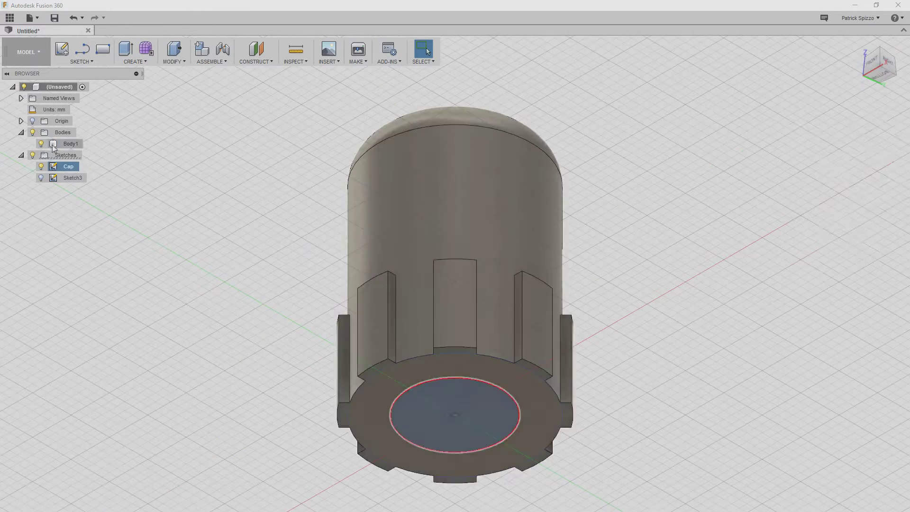
key("e")
left_click_drag(456, 290, 455, 227)
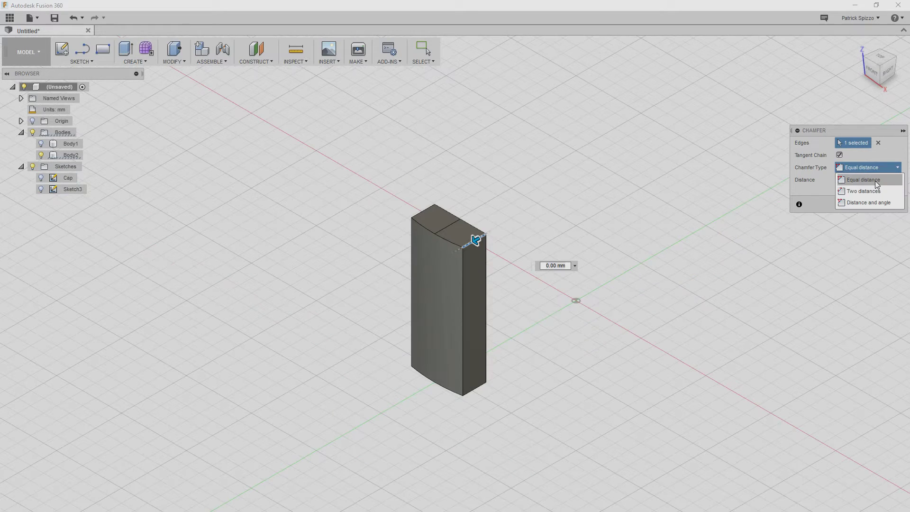
- Chamfer the top edge of the single rib with Distance and angle, using 1 mm and 45 degrees
left_click(853, 201)
left_click_drag(472, 244, 418, 201)
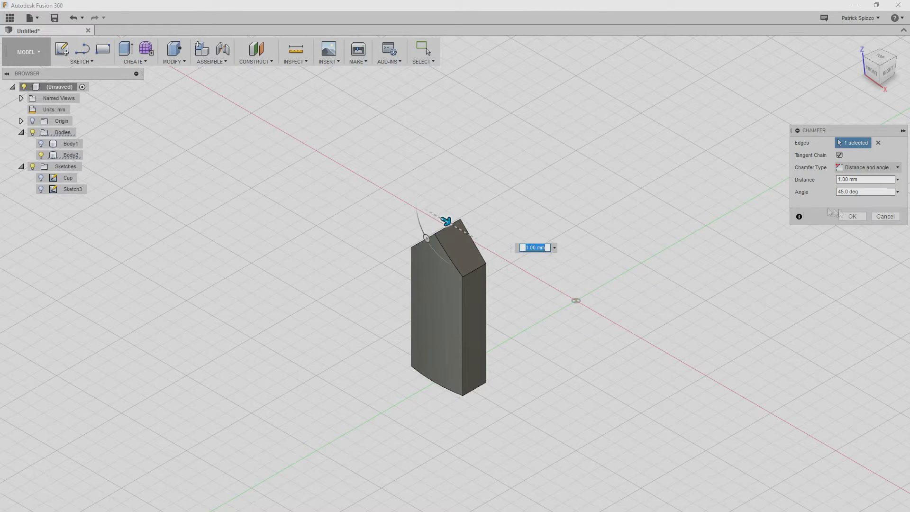
key("Escape")
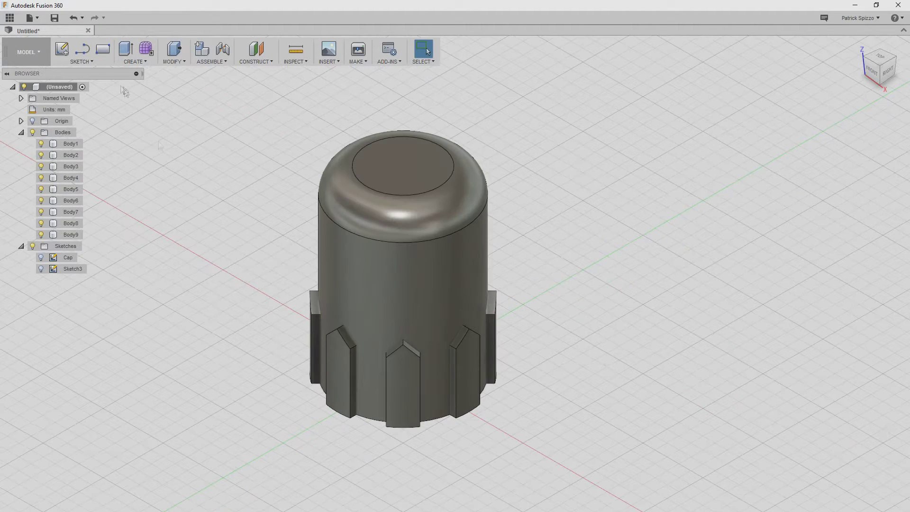
- Combine the cap body with the pointed rib bodies around it
left_click(134, 62)
mouse_move(174, 62)
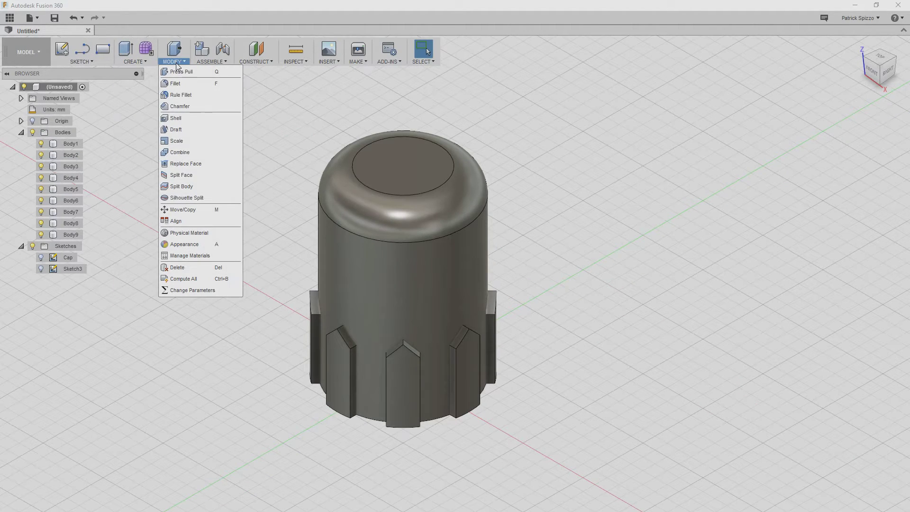
left_click(182, 147)
left_click(388, 203)
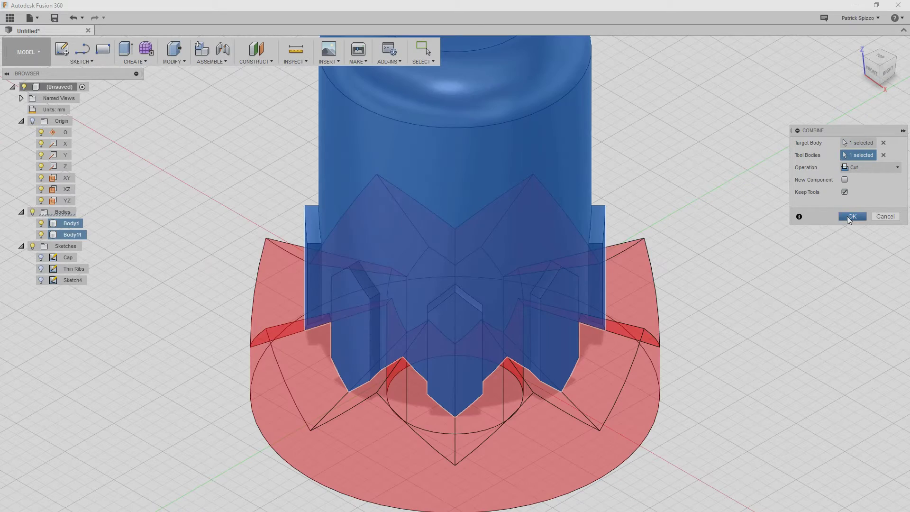
- Cut Body11 out of the lower end of Body1 while keeping the tool body, and hide Body11
left_click(851, 216)
left_click(41, 235)
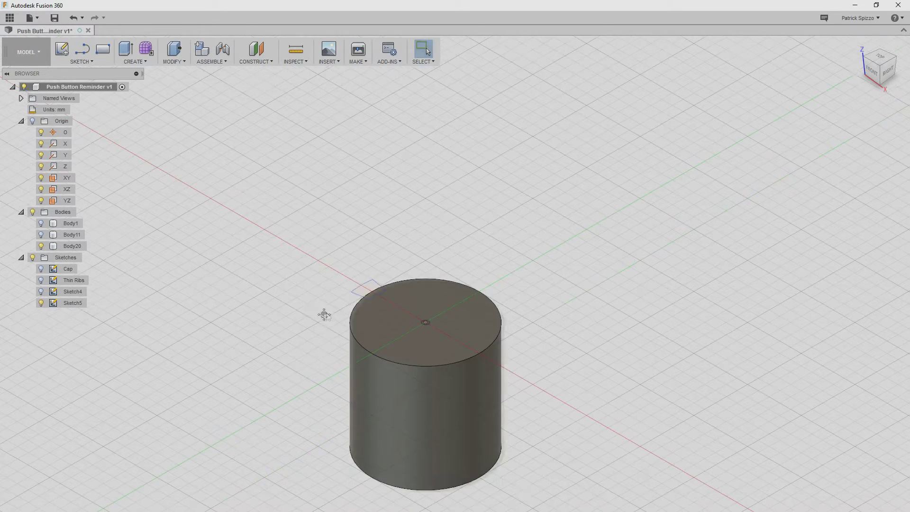
- Extrude the small Sketch5 profile at the cylinder's edge into a rib, and show the cylinder Body20
key("e")
left_click(372, 304)
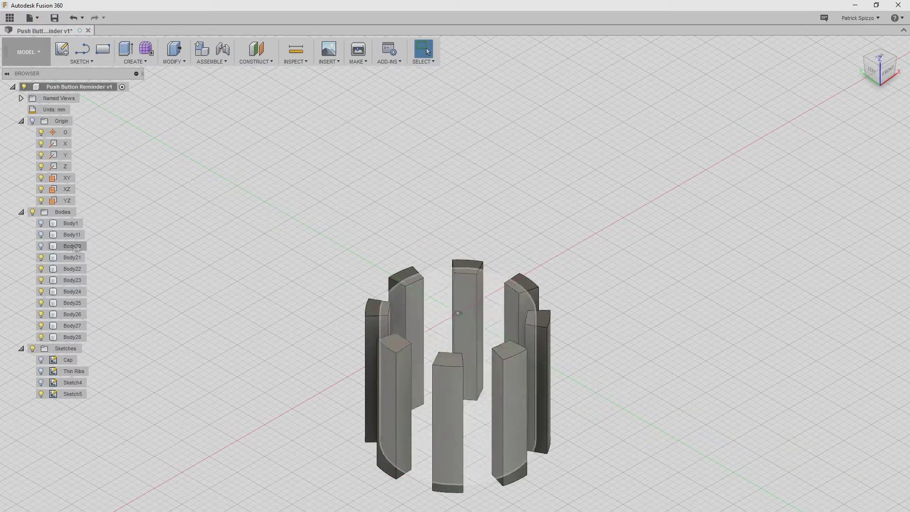
left_click(40, 246)
left_click(134, 61)
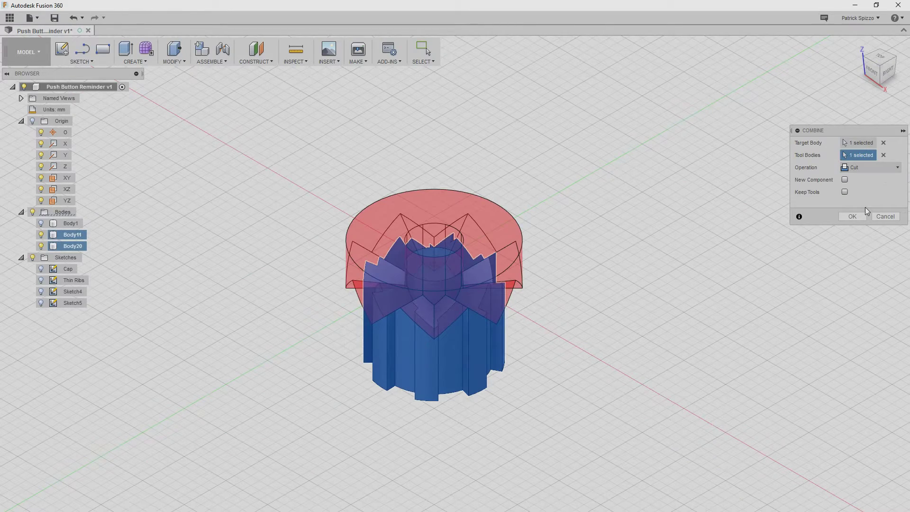
- Cut the top of Body20 with Body11 without keeping the tool, and start moving the ribbed base body
left_click(852, 216)
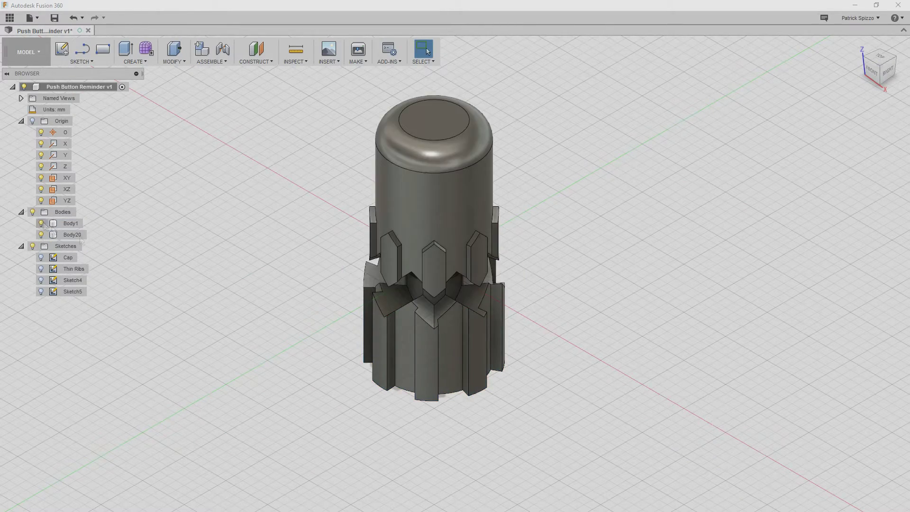
scroll(530, 297, "up", 5)
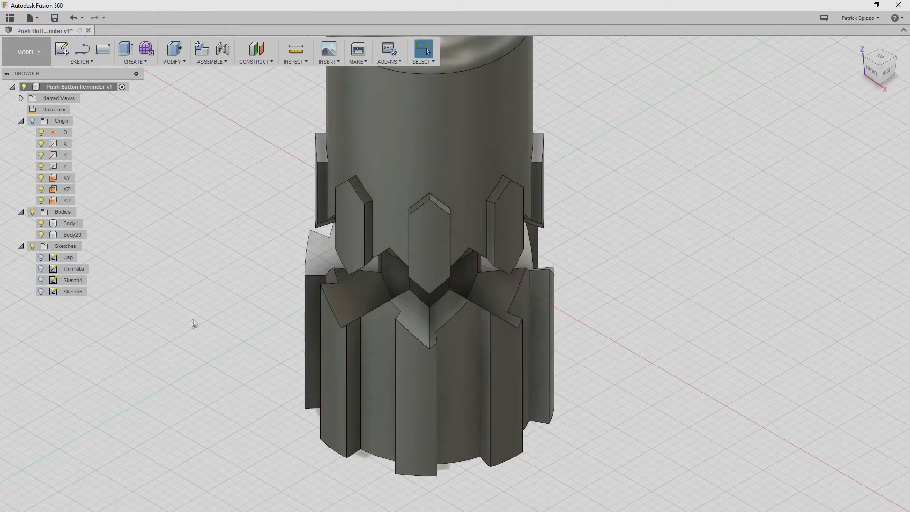
left_click(332, 332)
key("m")
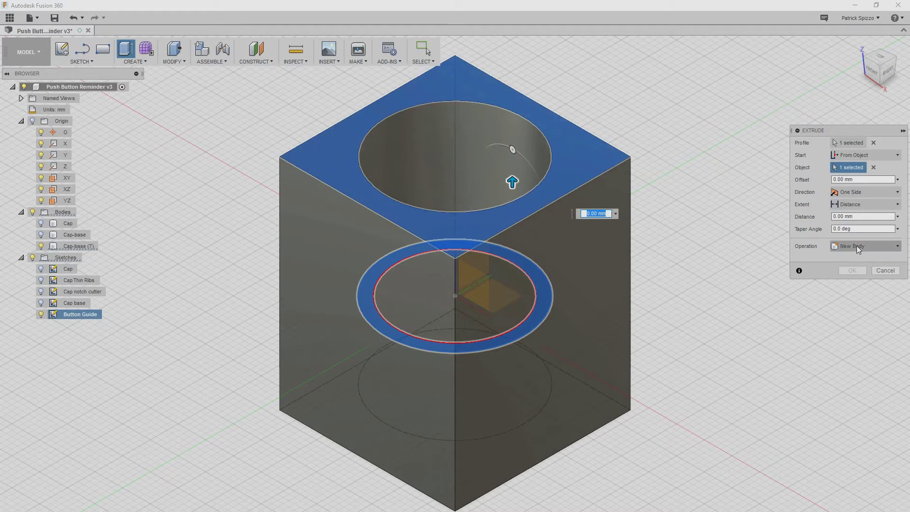
- Extrude the Button Guide ring profile -4.5 mm from the block's top face, joining it to the block
left_click(866, 246)
left_click(848, 265)
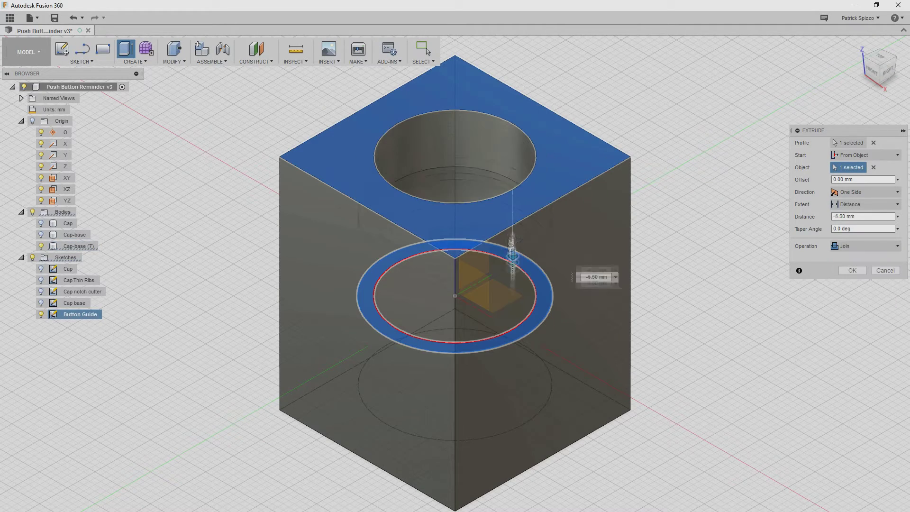
left_click_drag(511, 241, 494, 236)
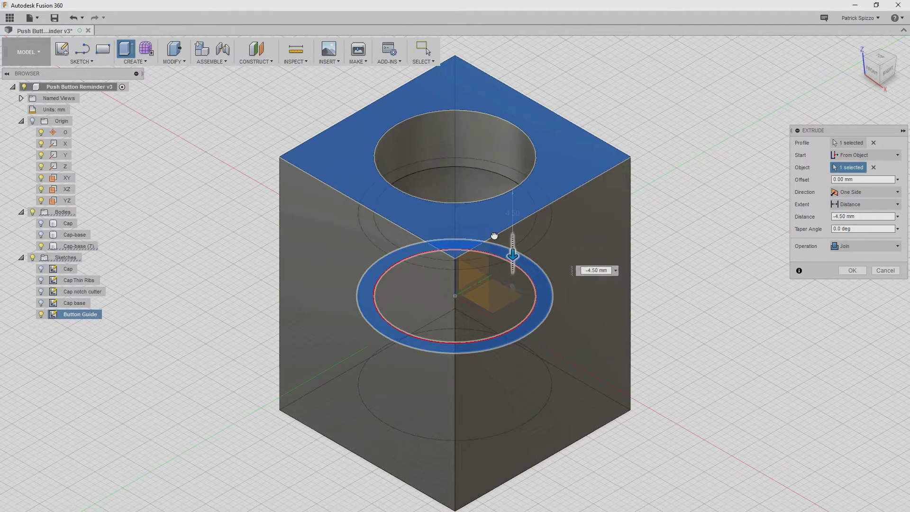
left_click(852, 270)
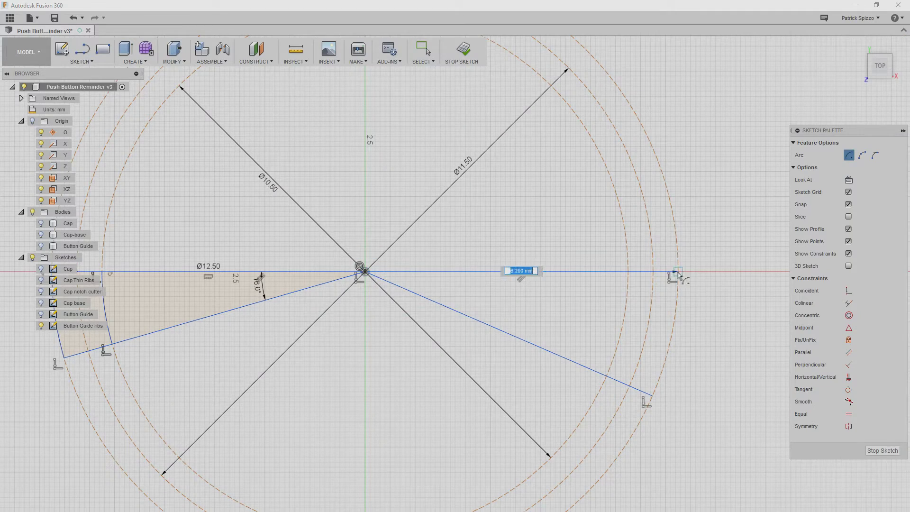
- Draw a centre-point arc on the 12.5 mm circle from the horizontal axis to the end of the lower-right angled line
left_click(678, 271)
left_click(652, 395)
left_click(81, 62)
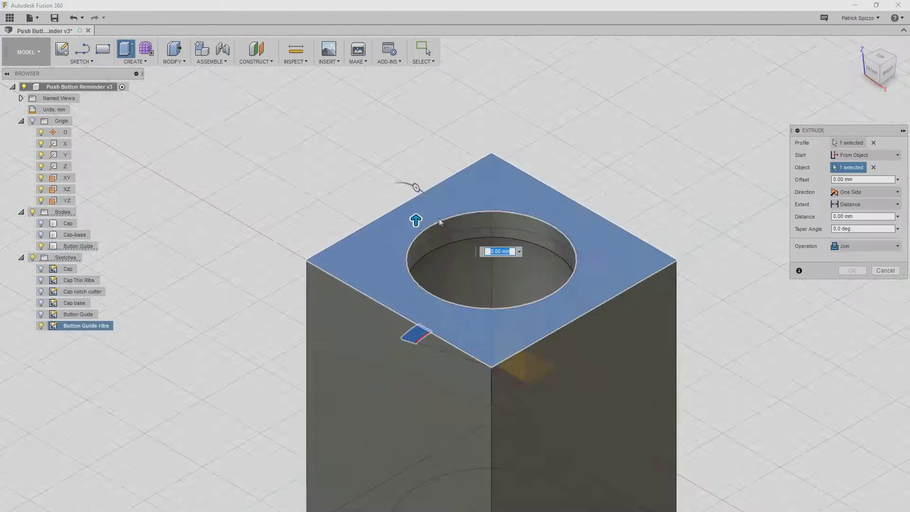
- Try to combine the Button Guide with its rib bodies
scroll(439, 222, "down", 3)
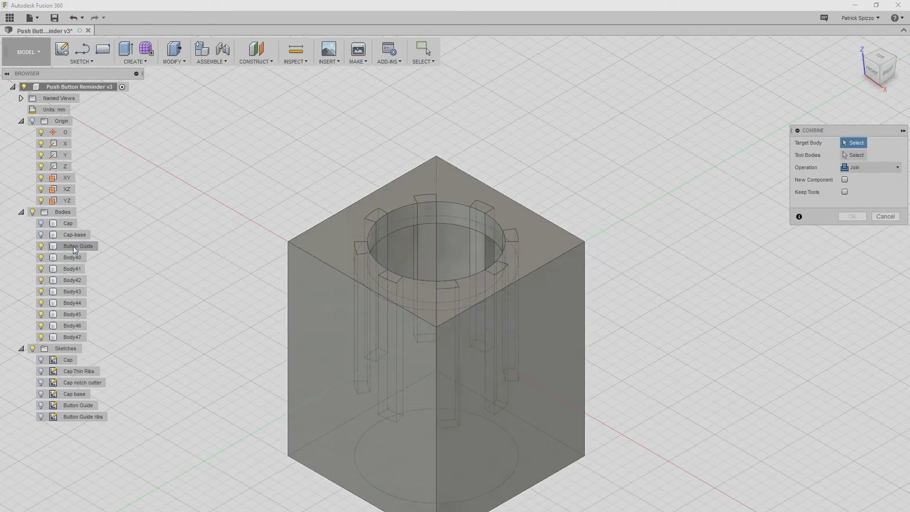
left_click(381, 256)
- Draft a side face of the single rib Body40, using its bottom end face as the parting plane
left_click(174, 61)
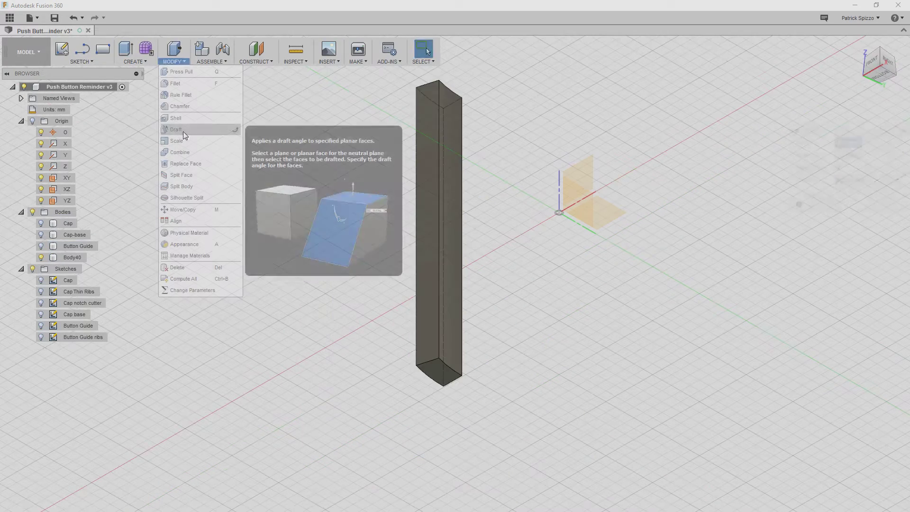
left_click(192, 124)
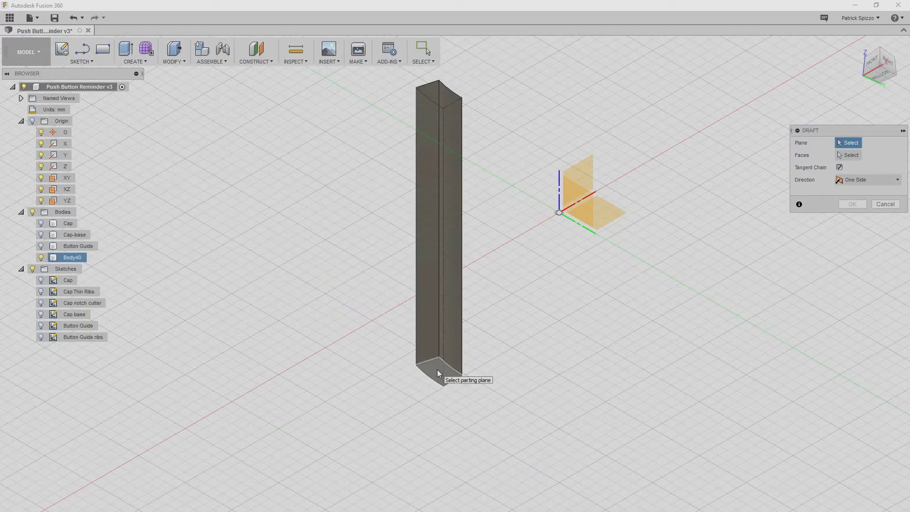
left_click(440, 374)
left_click(421, 348)
left_click(850, 229)
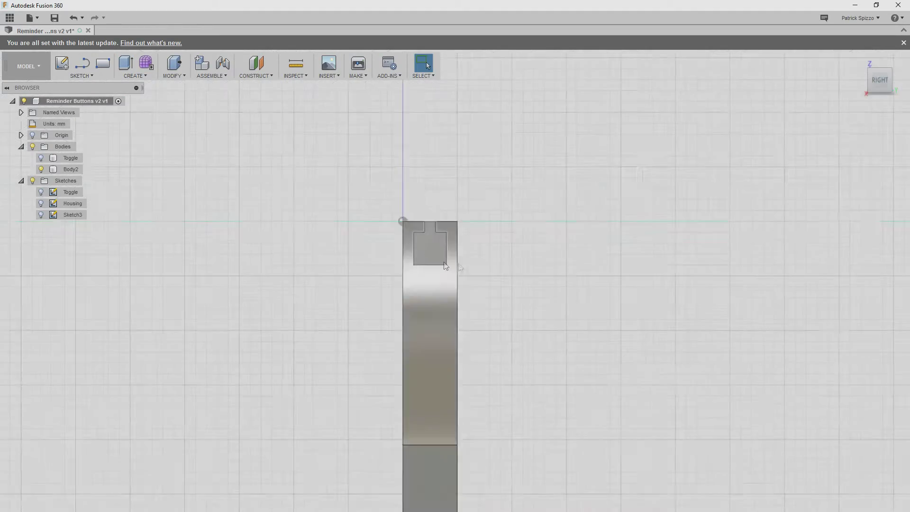
- Measure the side edges of the T-shaped slot at the top of Body2
scroll(447, 259, "up", 5)
left_click(295, 71)
left_click(303, 90)
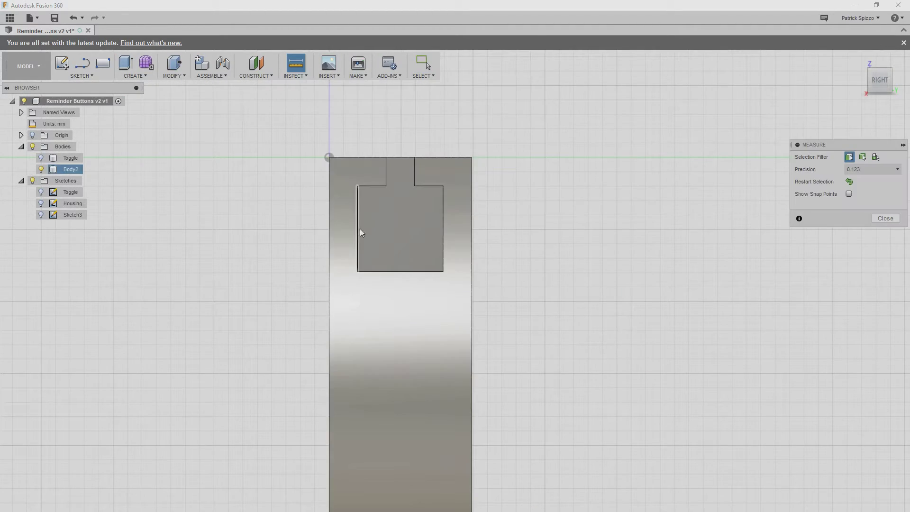
left_click(443, 230)
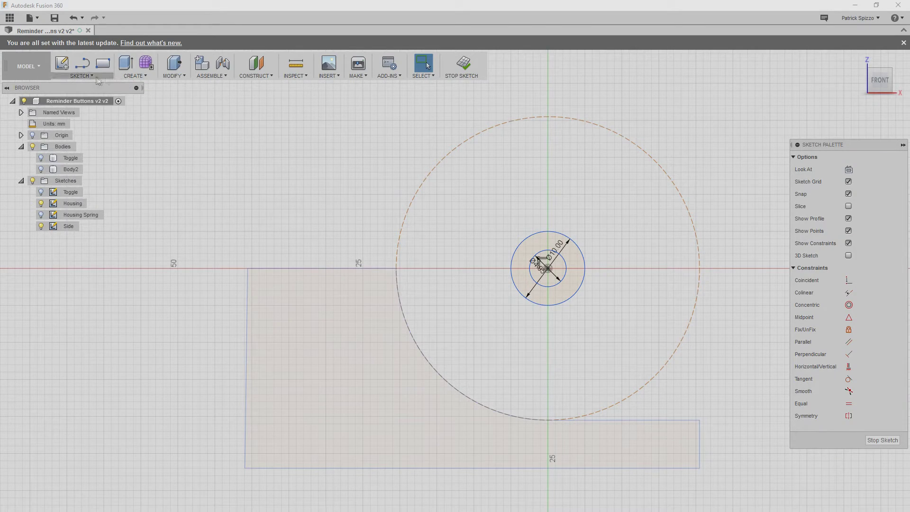
- Outline the Side sketch profile with lines running from the pivot circle around the housing, and finish the sketch
left_click(98, 78)
left_click(80, 95)
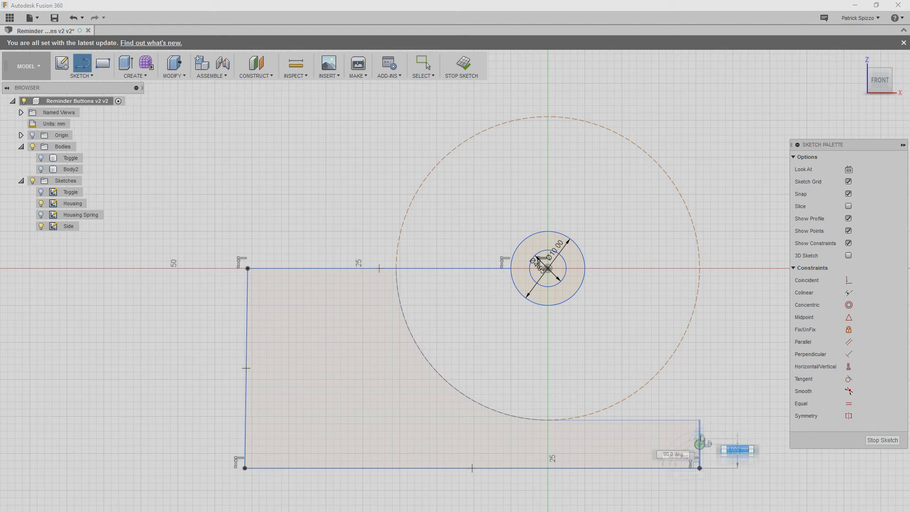
scroll(525, 318, "up", 2)
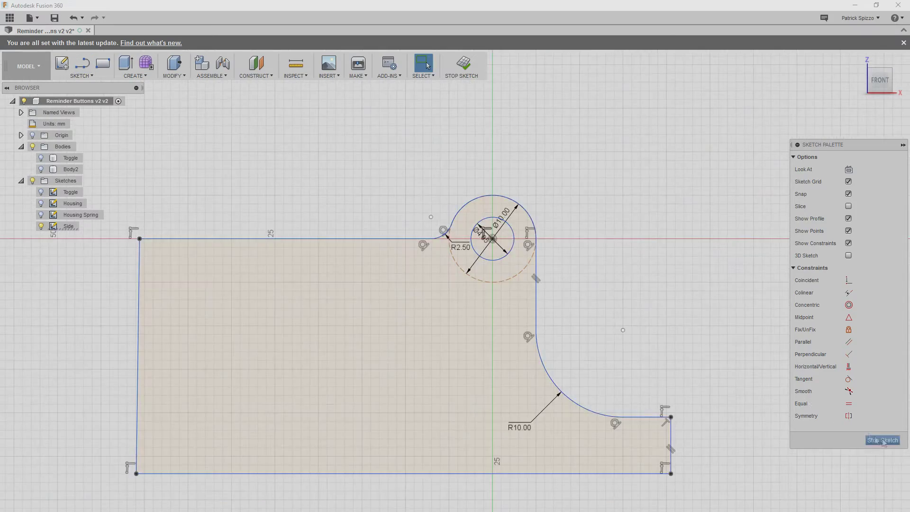
left_click(882, 439)
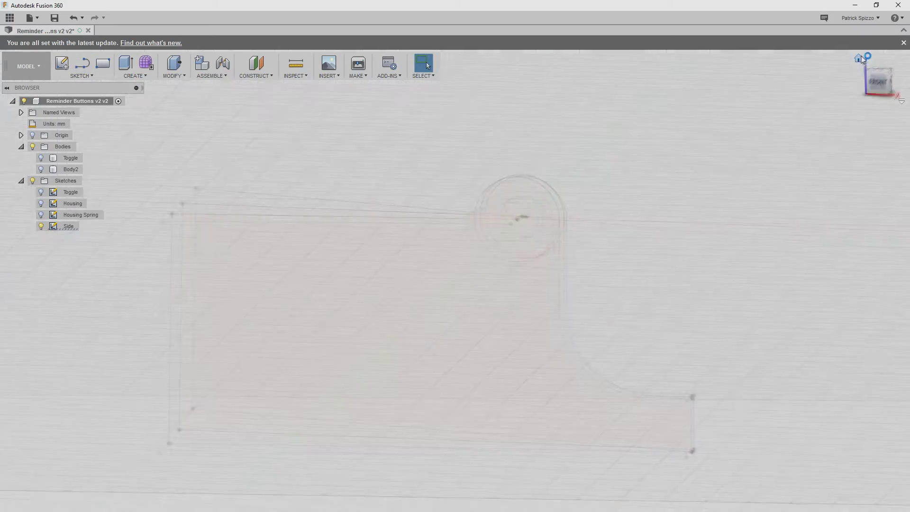
- Extrude the Side sketch profile into a solid plate and cut the inner pivot circle 3 mm deep into its rounded lug
left_click(79, 227)
key("e")
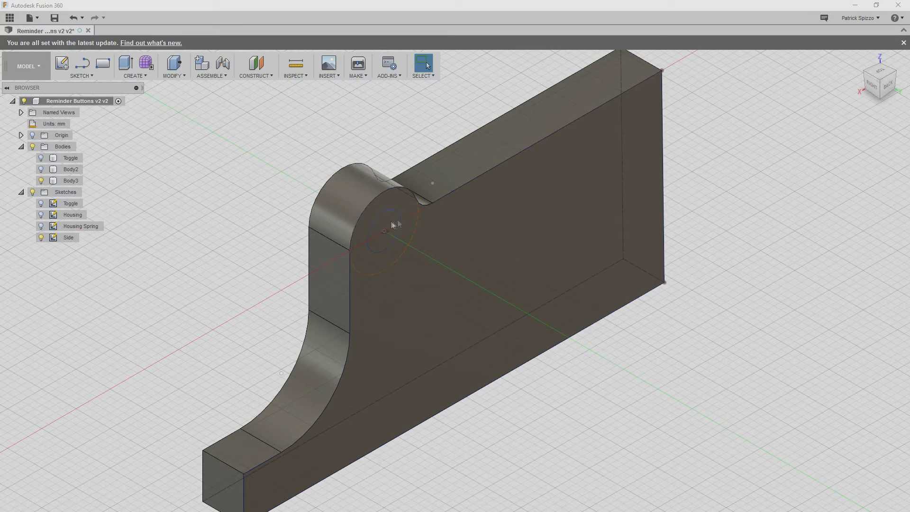
left_click(392, 225)
key("e")
left_click_drag(416, 248, 361, 228)
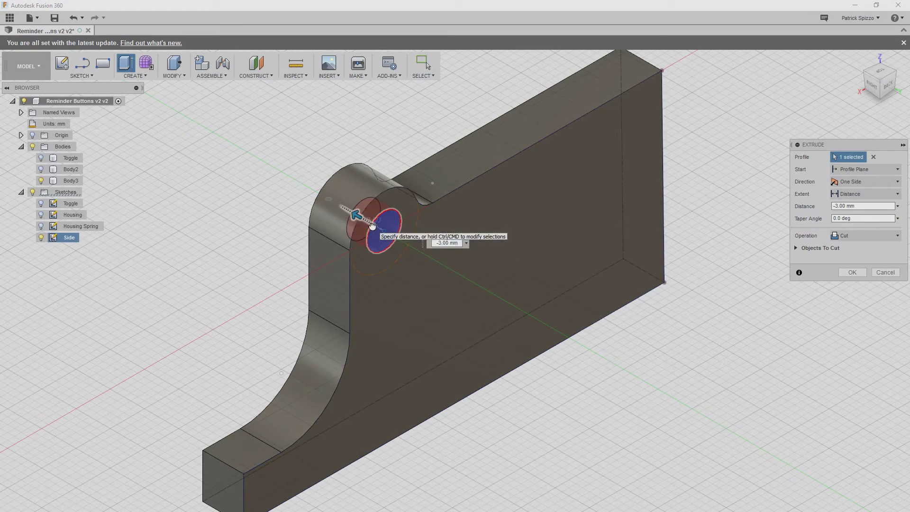
key("Return")
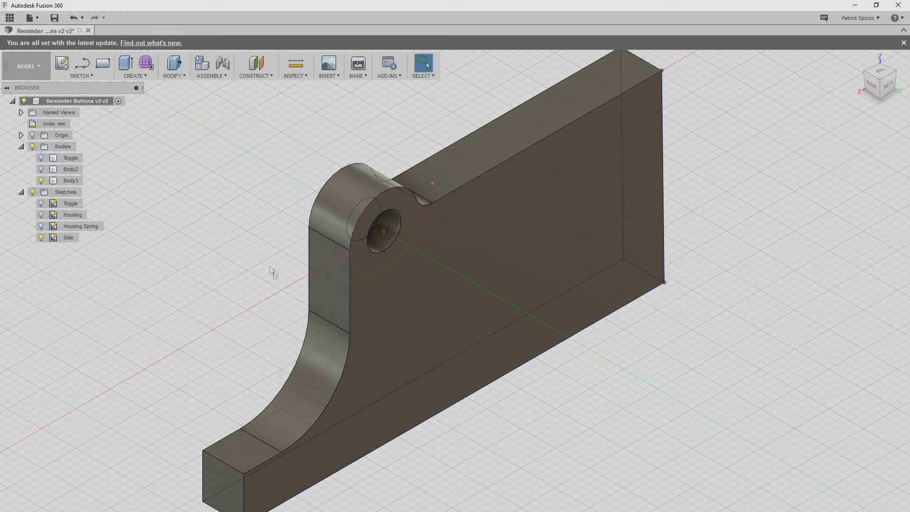
- Extrude the three selected peg circles of the Side sketch on the Left Side body
left_click(40, 203)
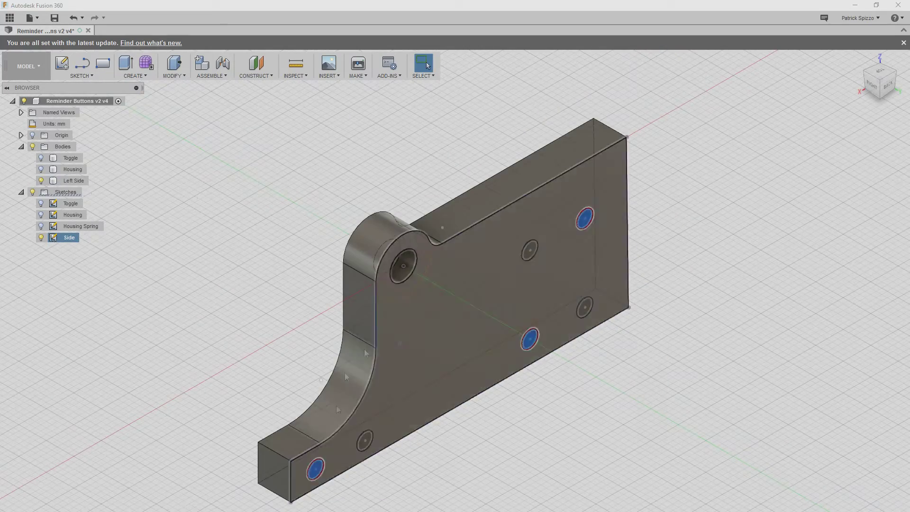
key("e")
key("Return")
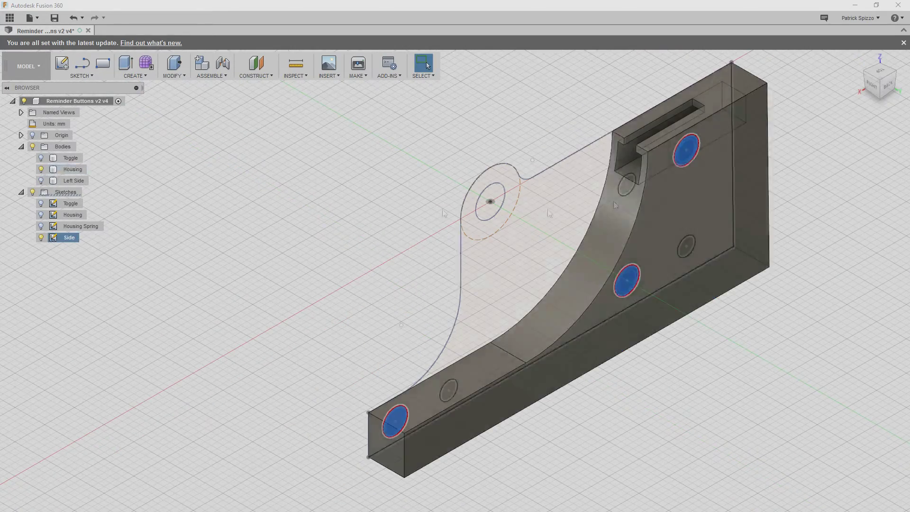
- Cut the three selected Side sketch circles 18 mm through the Housing body
key("e")
left_click_drag(391, 428, 498, 501)
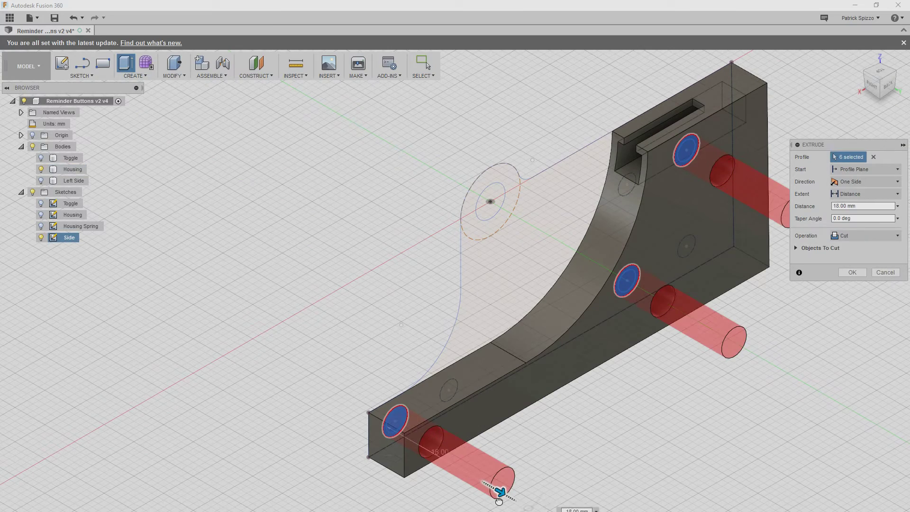
left_click(852, 271)
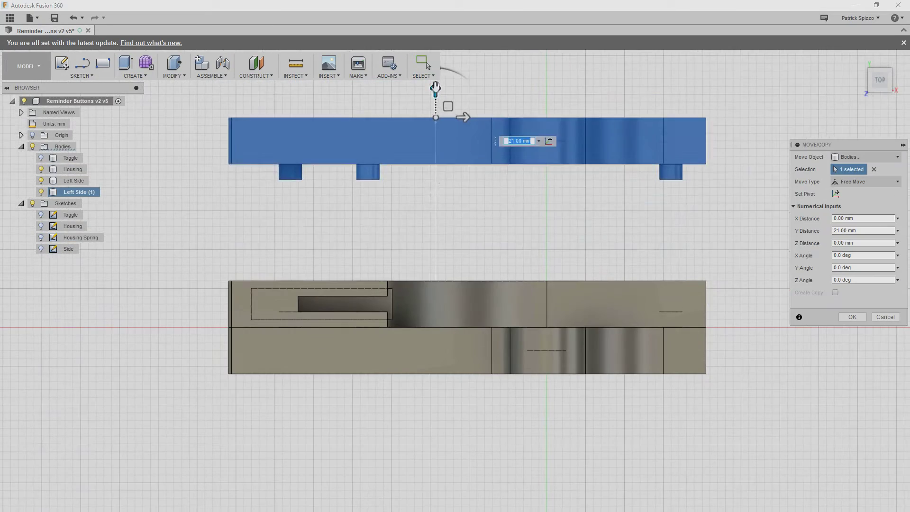
- Move the pegged Left Side (1) body to a Y distance of 6 mm, seating its pegs in the Housing
left_click_drag(435, 88, 442, 202)
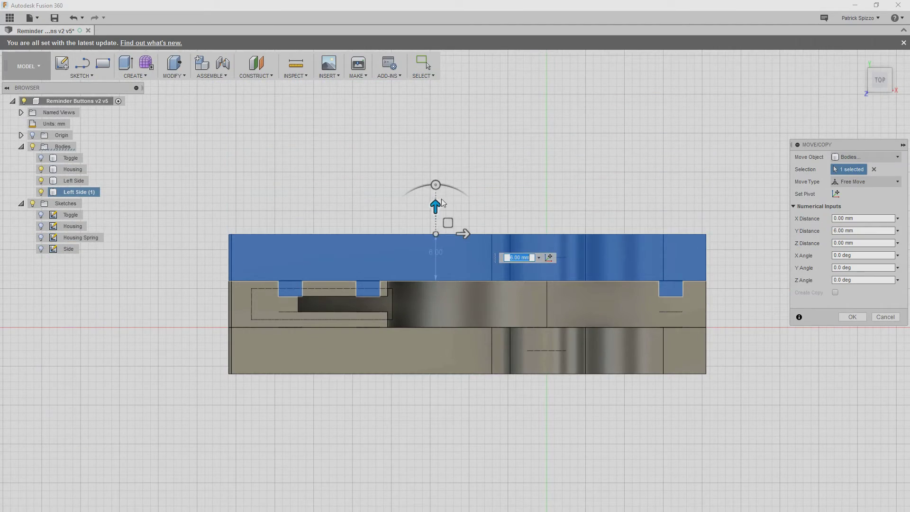
left_click(852, 317)
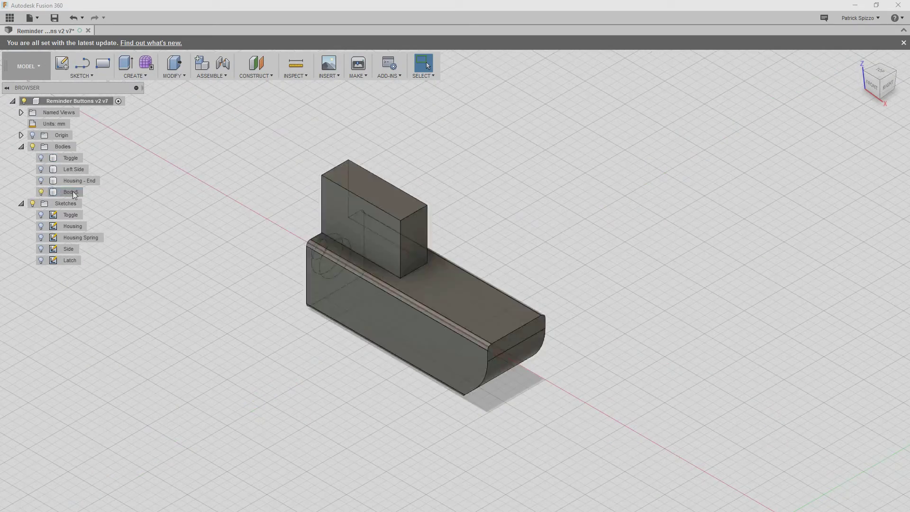
- Rename the newly modelled latch body as Latch and hide it
double_click(71, 192)
key("v")
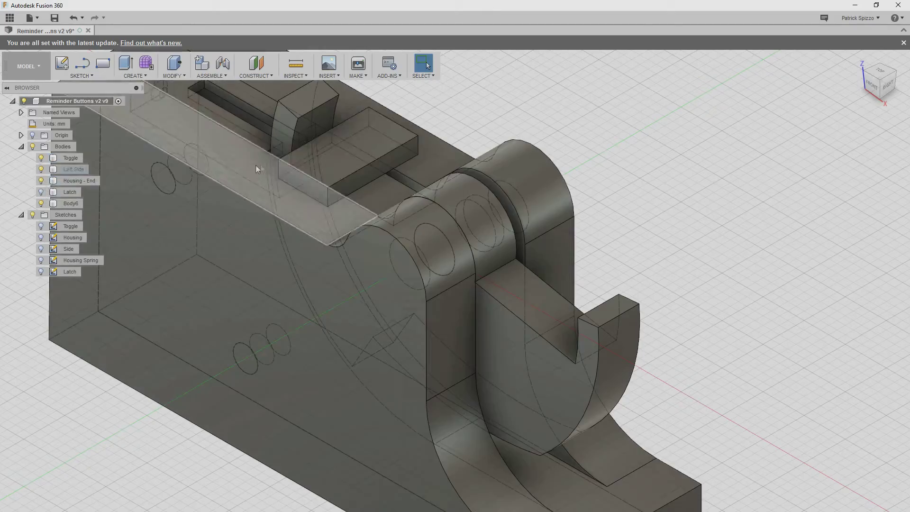
type("m")
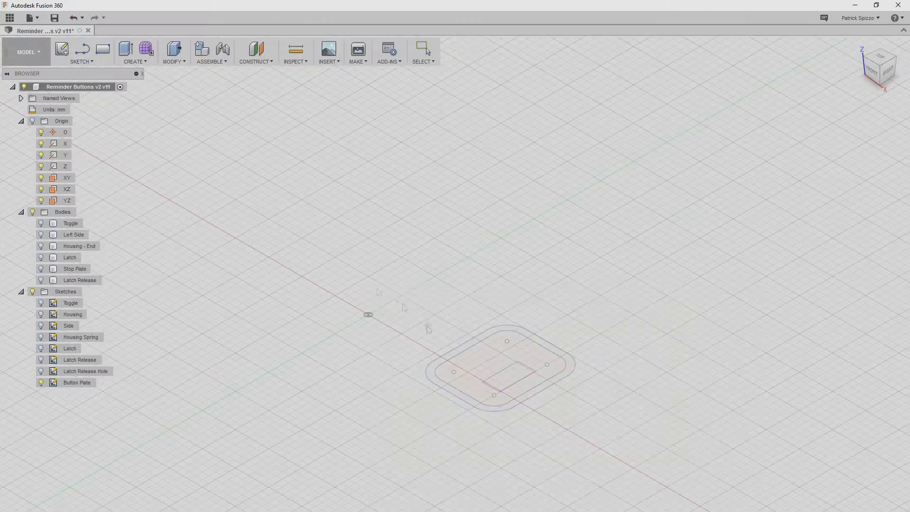
- Show the Toggle body and extrude the three Button Plate sketch profiles 4 mm upward as a new body
left_click(42, 258)
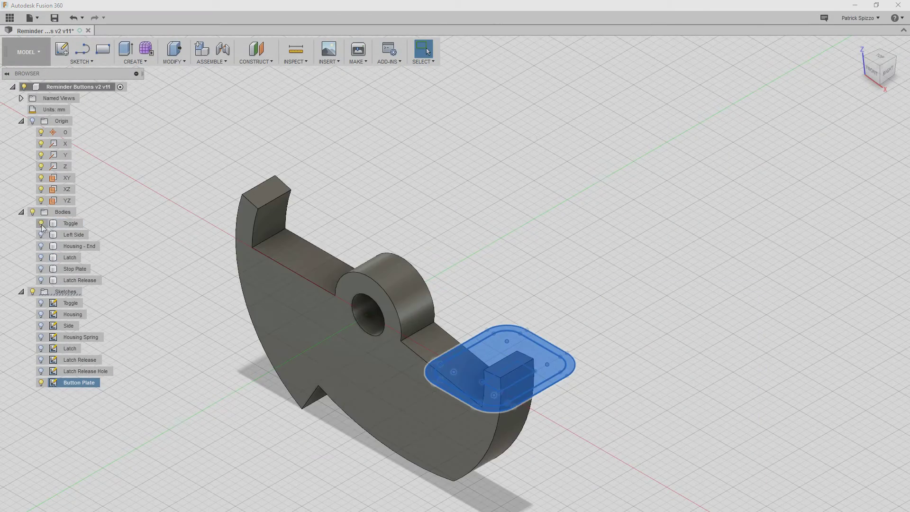
key("e")
left_click_drag(586, 274, 580, 205)
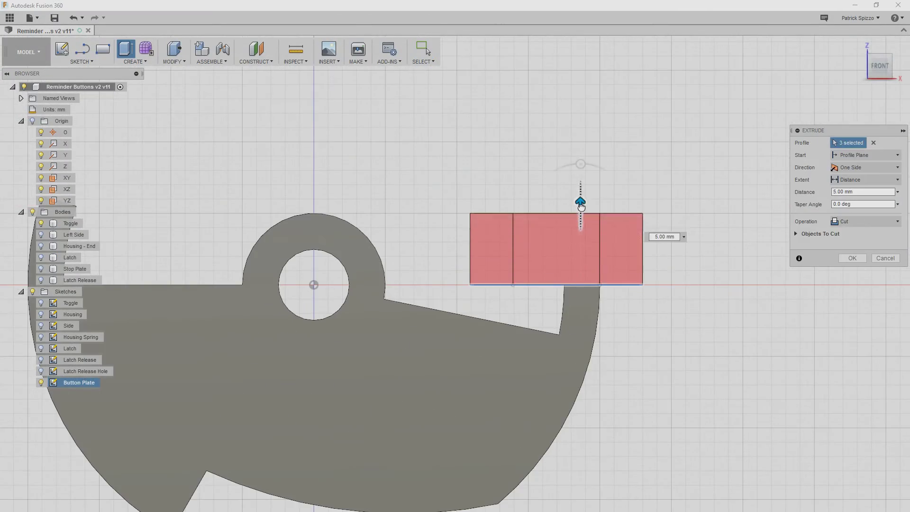
left_click(851, 268)
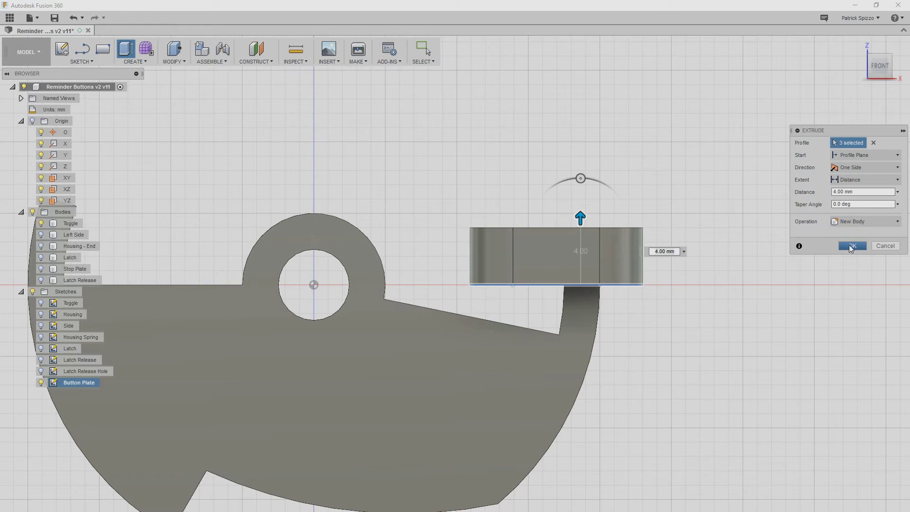